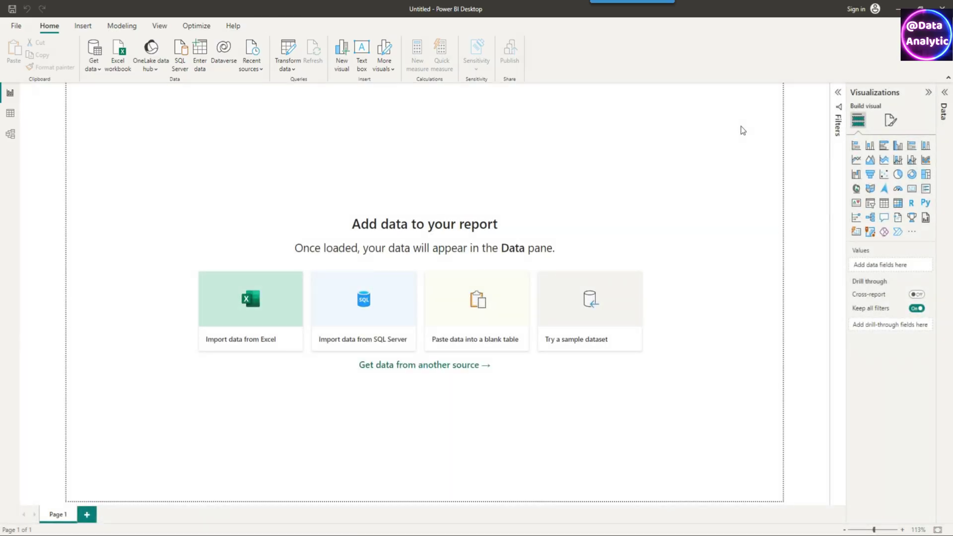
Find the R script connector in the full Get data list and connect
{"action": "left_click", "coordinate": [98, 69]}
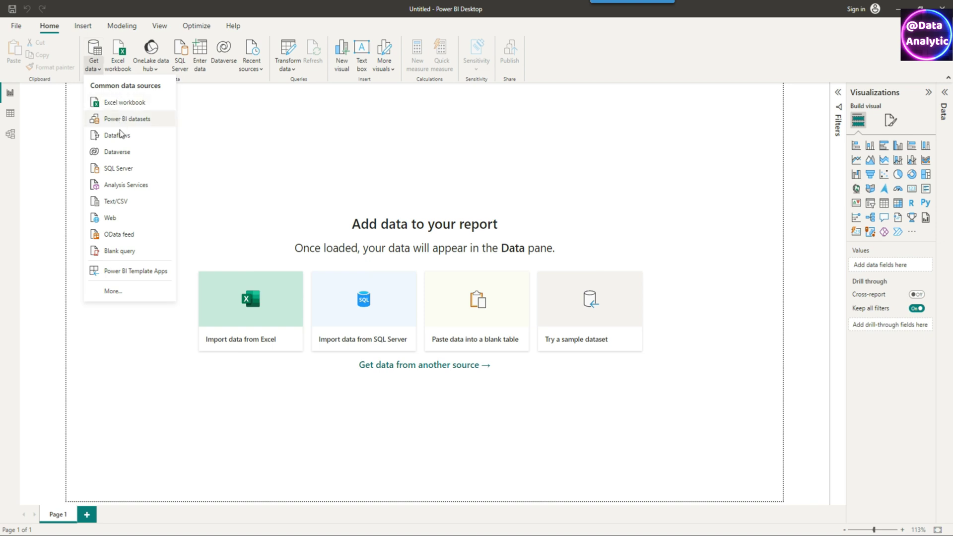
{"action": "left_click", "coordinate": [113, 294]}
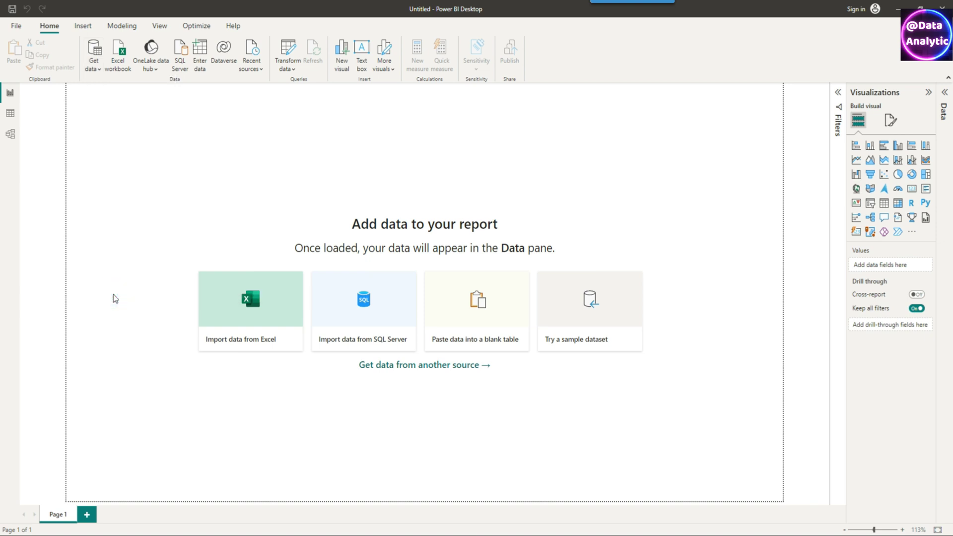
{"action": "left_click", "coordinate": [350, 143]}
{"action": "type", "text": "r scri"}
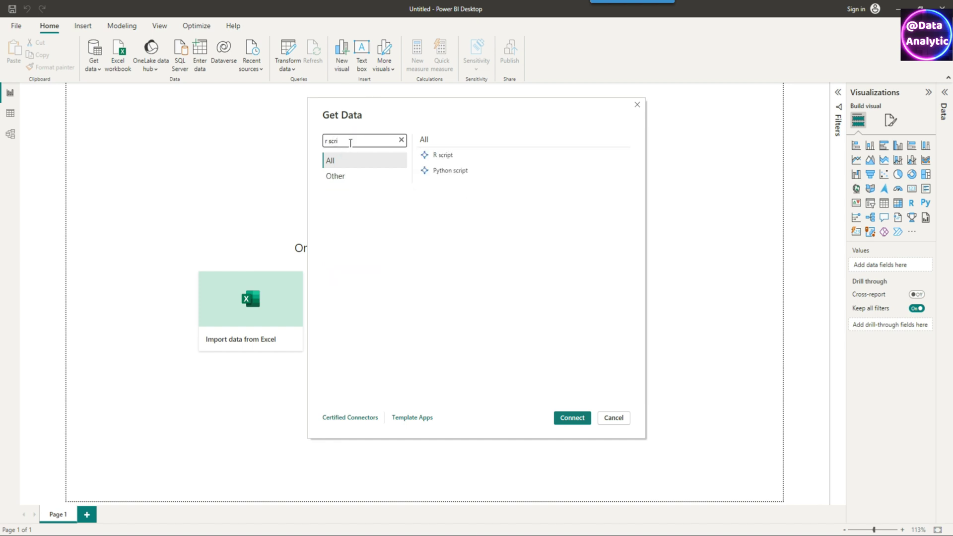
{"action": "left_click", "coordinate": [455, 158]}
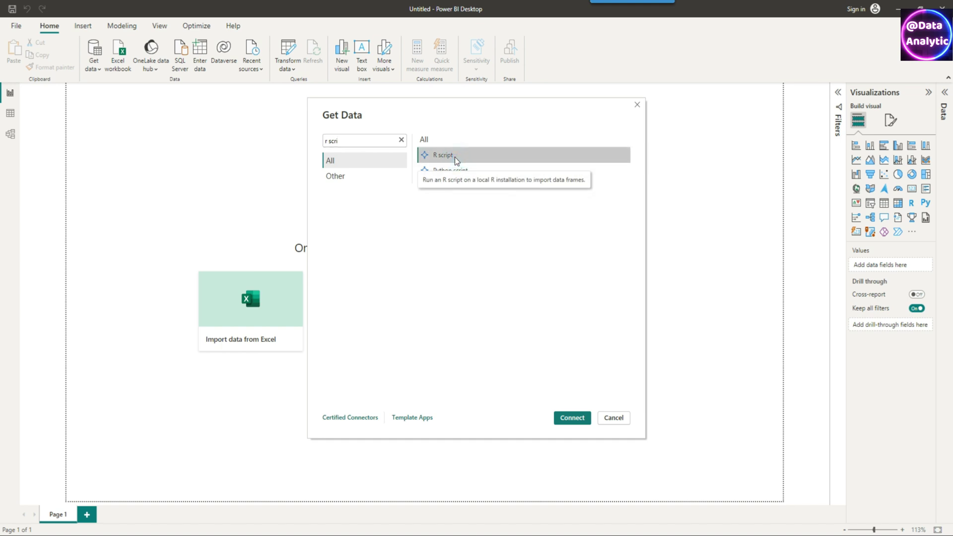
{"action": "left_click", "coordinate": [565, 419]}
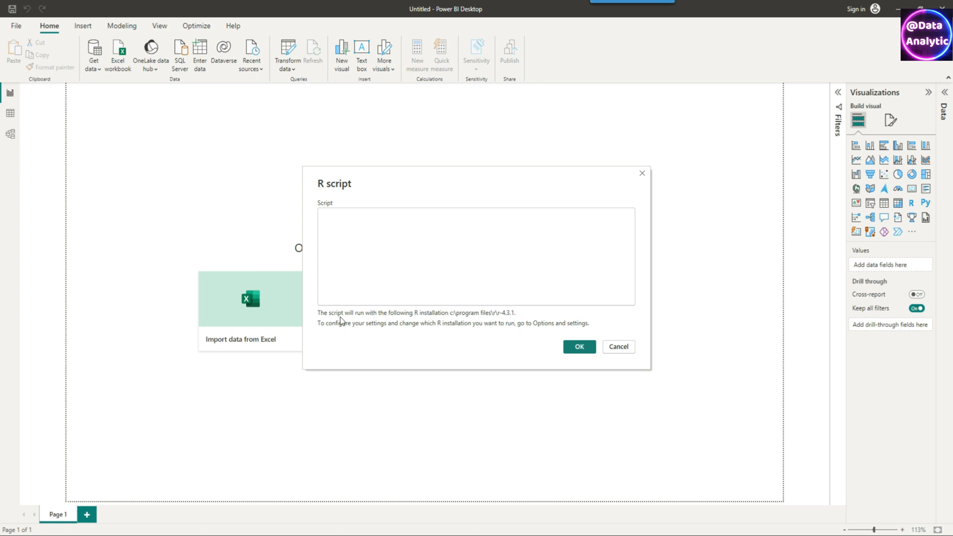
Paste script lines loading quantmod, fetching 180 days of gold prices, and building df
{"action": "left_click", "coordinate": [330, 225]}
{"action": "type", "text": "library(quantmod)  # For getting the data"}
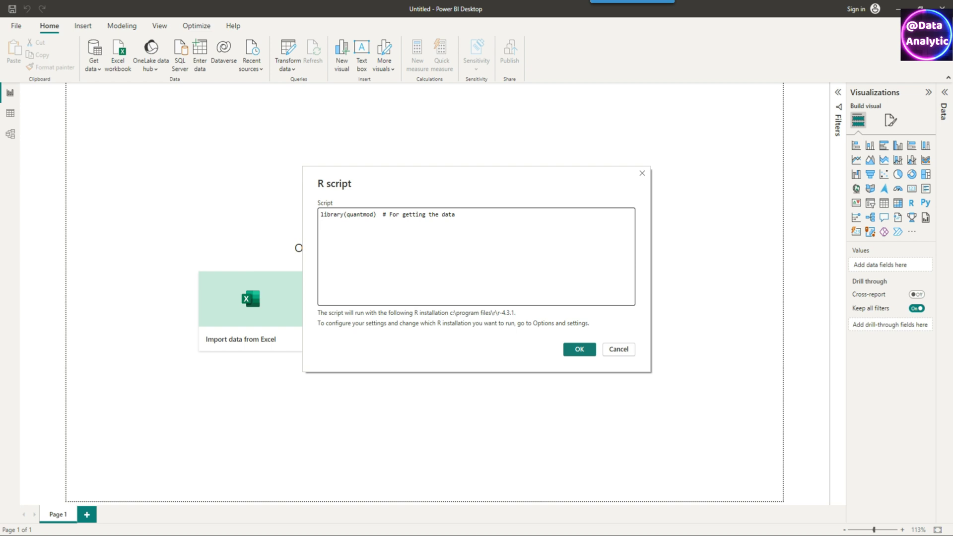
{"action": "left_click", "coordinate": [424, 228]}
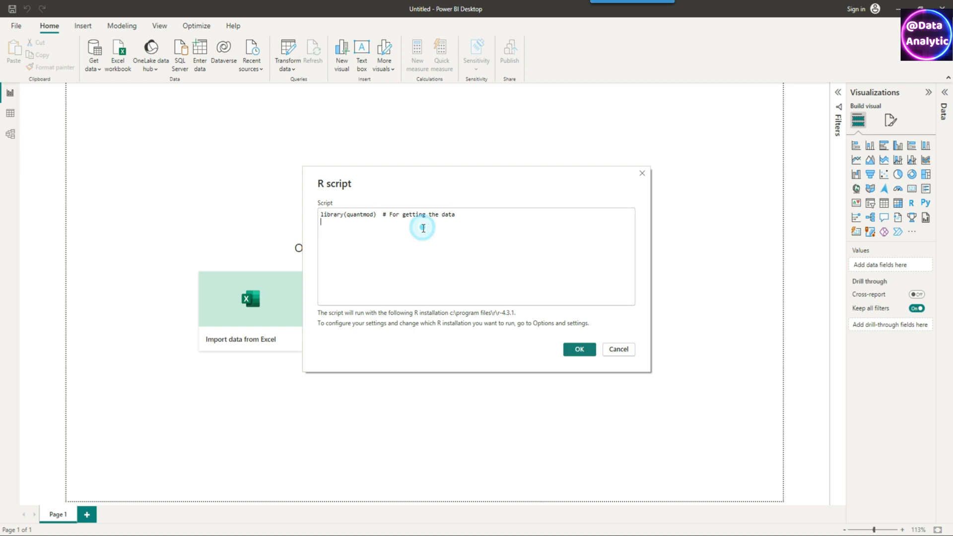
{"action": "type", "text": "# Get Gold Price ---- getMetals(\"gold\"           , from = Sys.Date() - 180           , to = Sys.Date()           , base.currency=\"USD\" )"}
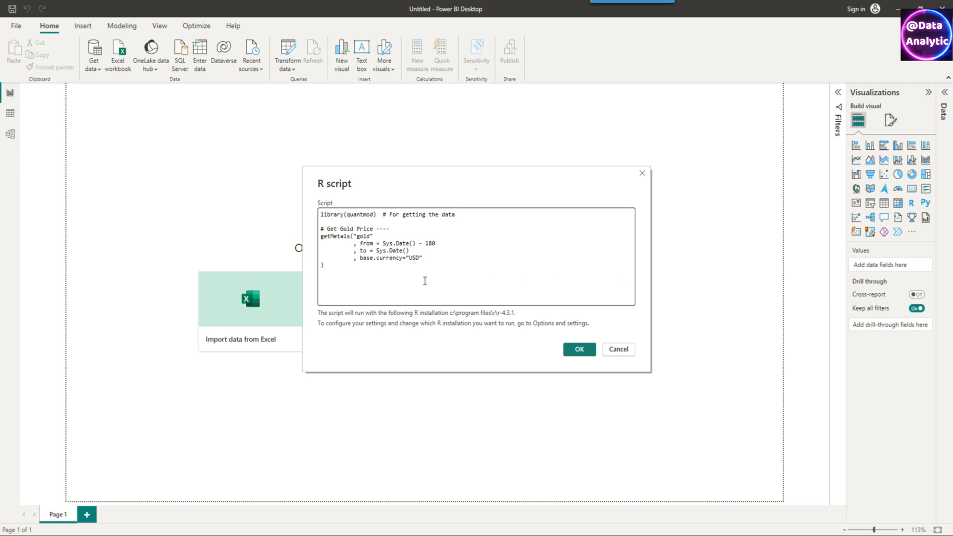
{"action": "left_click", "coordinate": [332, 284]}
{"action": "type", "text": "df <- data.frame(XAUUSD)"}
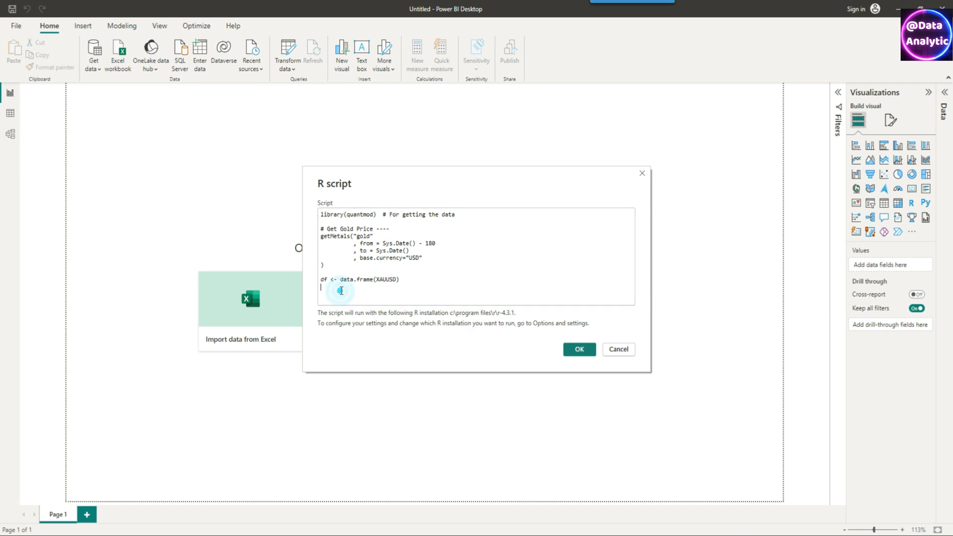
Add the Date column and Price/Date column names to the script, then run it
{"action": "type", "text": "df$Date <- as.Date(rownames(df))"}
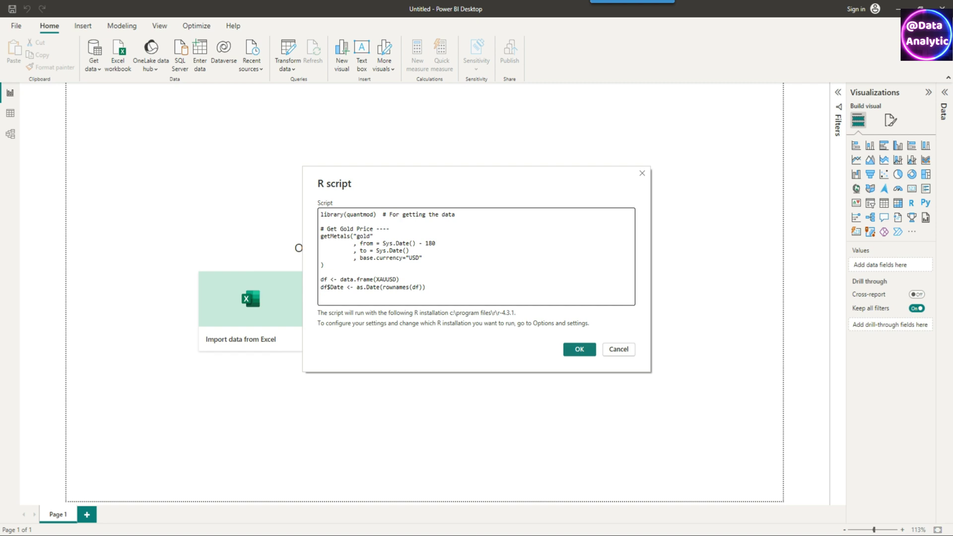
{"action": "left_click", "coordinate": [437, 288]}
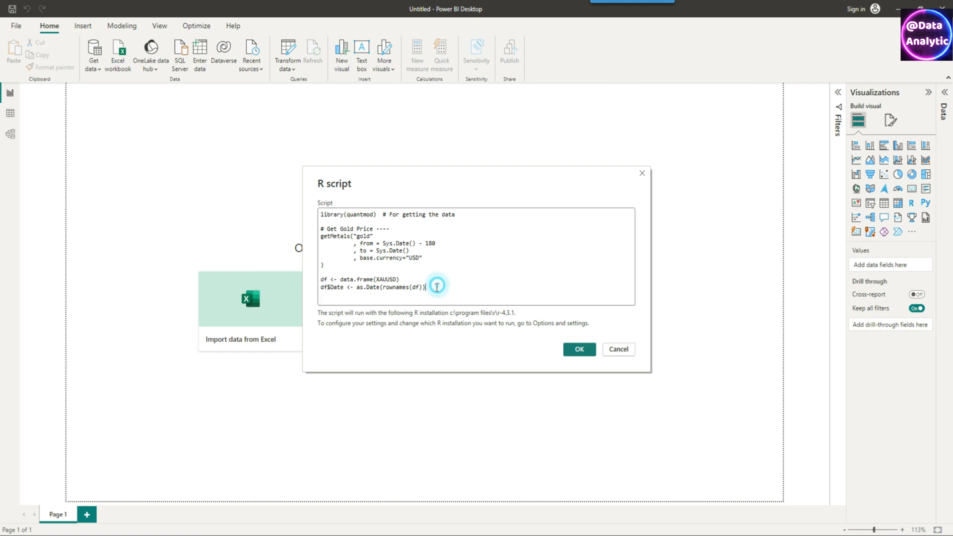
{"action": "key", "text": "Return"}
{"action": "type", "text": "names(df) <- c('Price','Date')"}
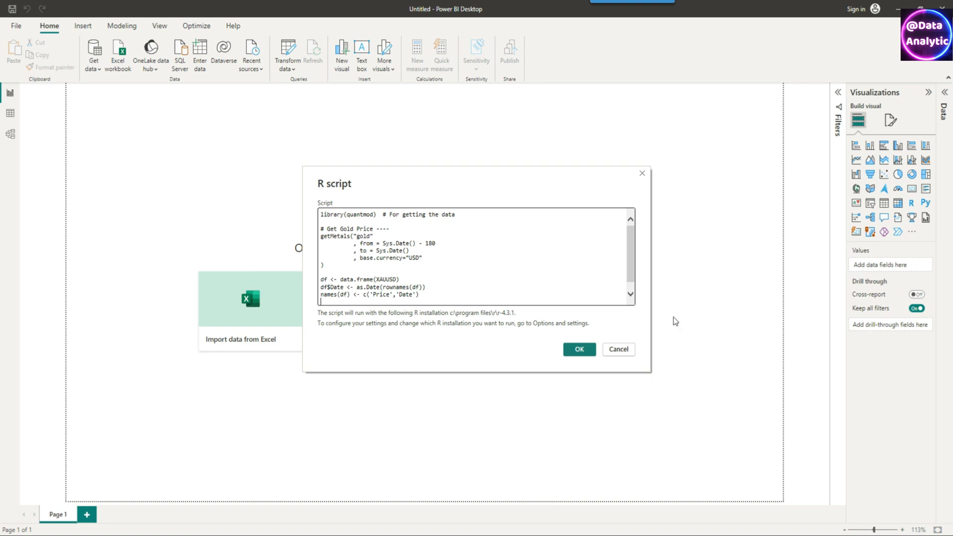
{"action": "key", "text": "Return"}
{"action": "left_click", "coordinate": [586, 349]}
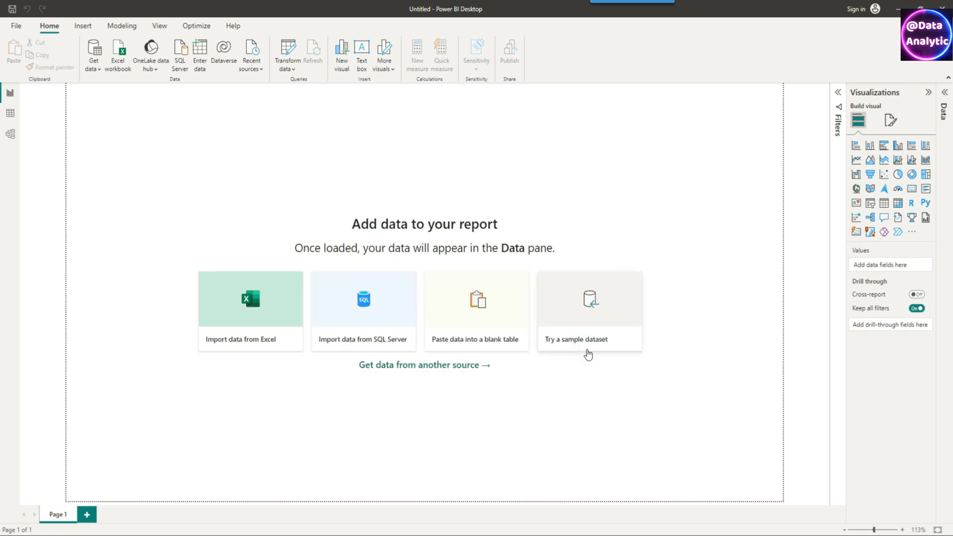
Tick the df table in the Navigator and load it
{"action": "left_click", "coordinate": [288, 172]}
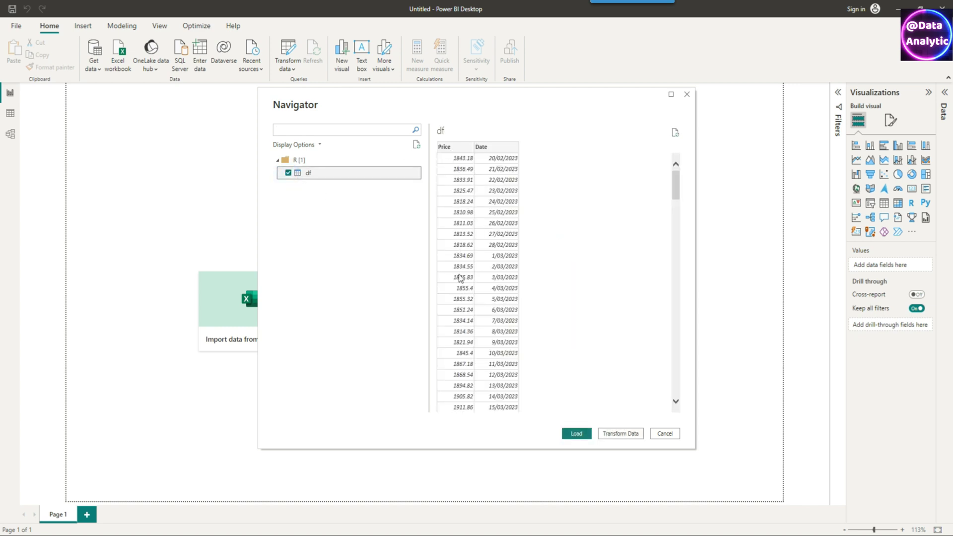
{"action": "left_click", "coordinate": [576, 433]}
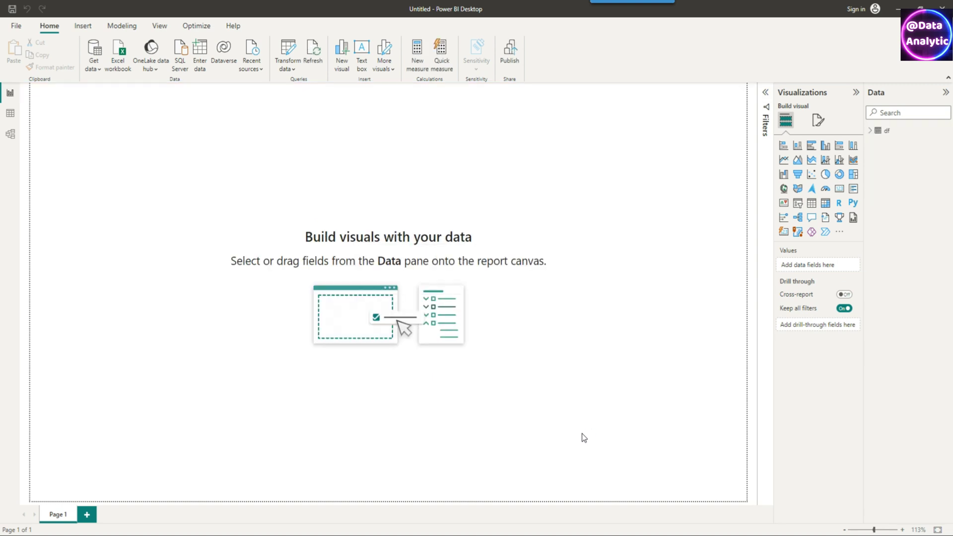
Set the Price column to Don't summarize and add an empty line chart
{"action": "left_click", "coordinate": [869, 131]}
{"action": "left_click", "coordinate": [876, 143]}
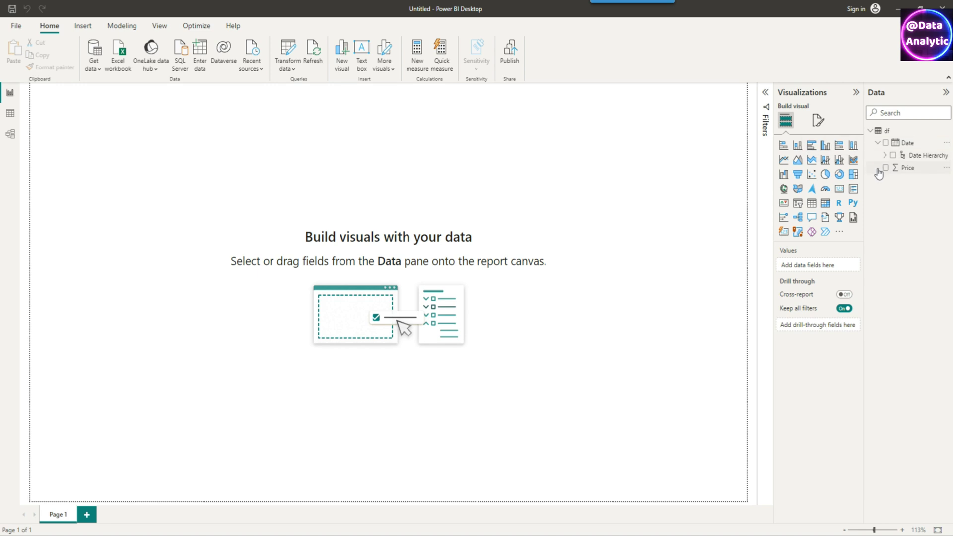
{"action": "left_click", "coordinate": [895, 169]}
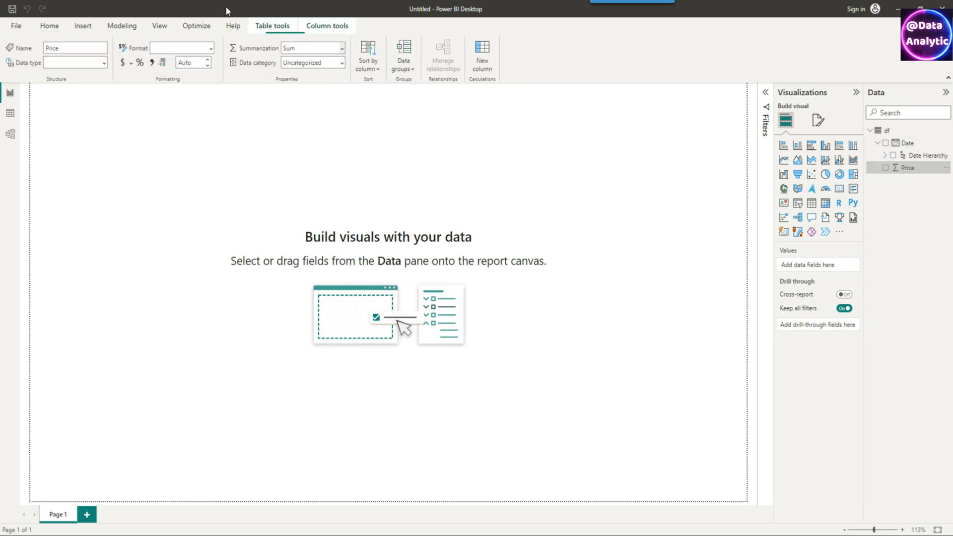
{"action": "left_click", "coordinate": [320, 48]}
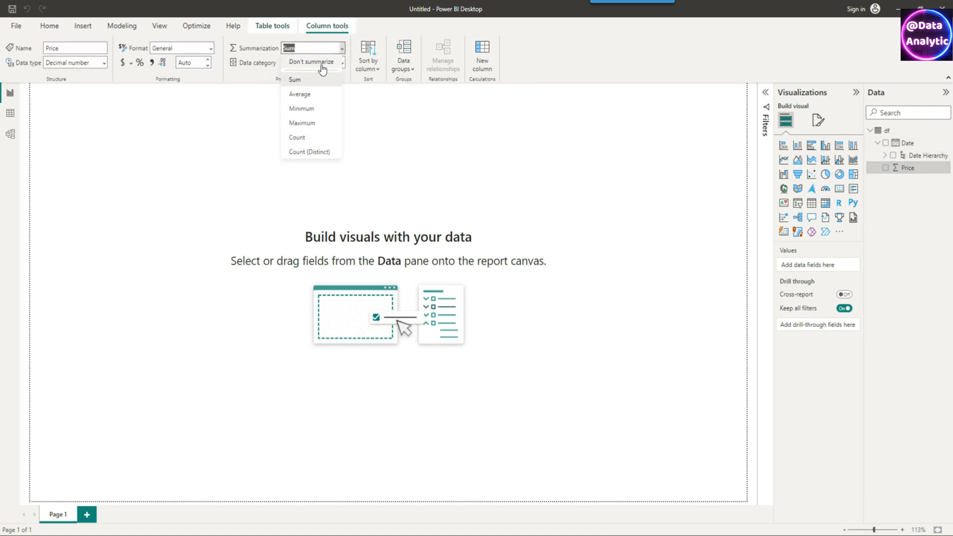
{"action": "left_click", "coordinate": [321, 65]}
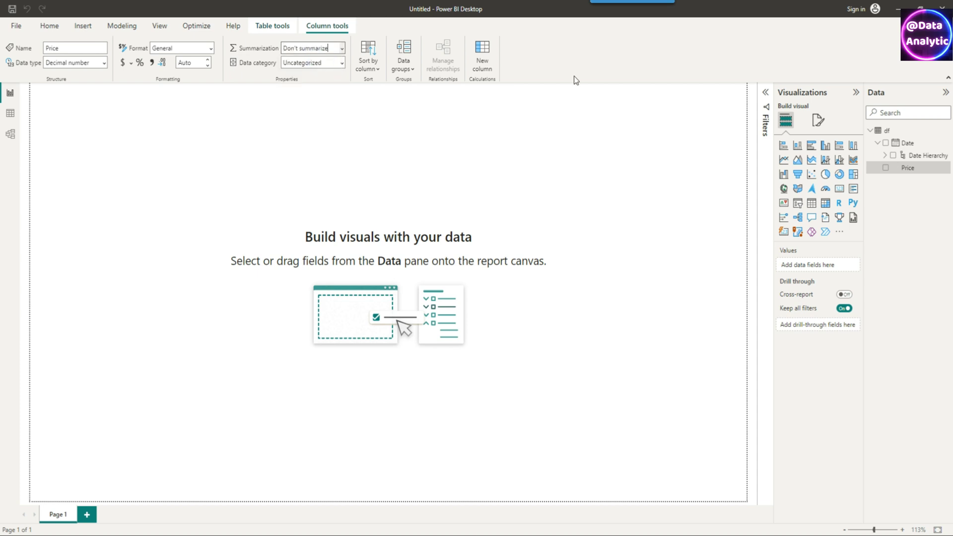
{"action": "left_click", "coordinate": [877, 143]}
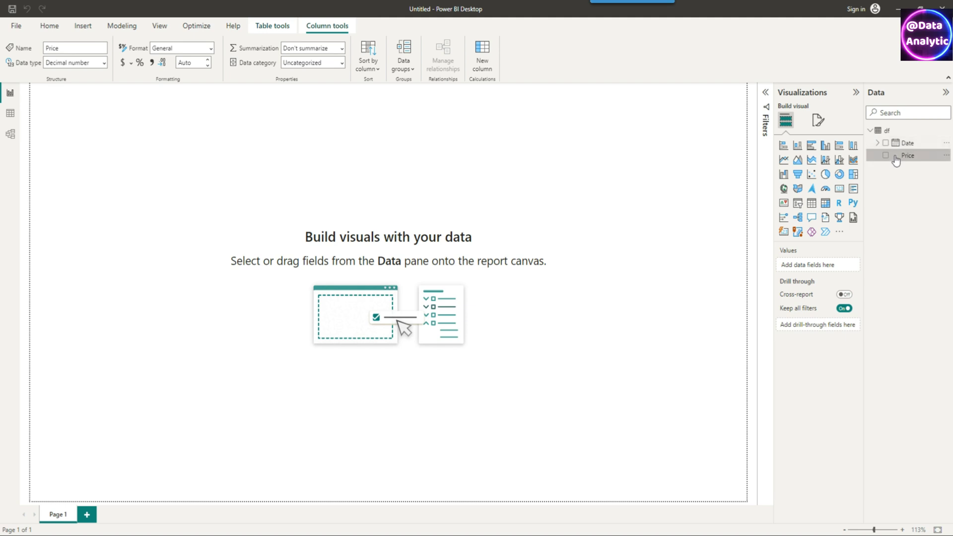
{"action": "left_click", "coordinate": [784, 161]}
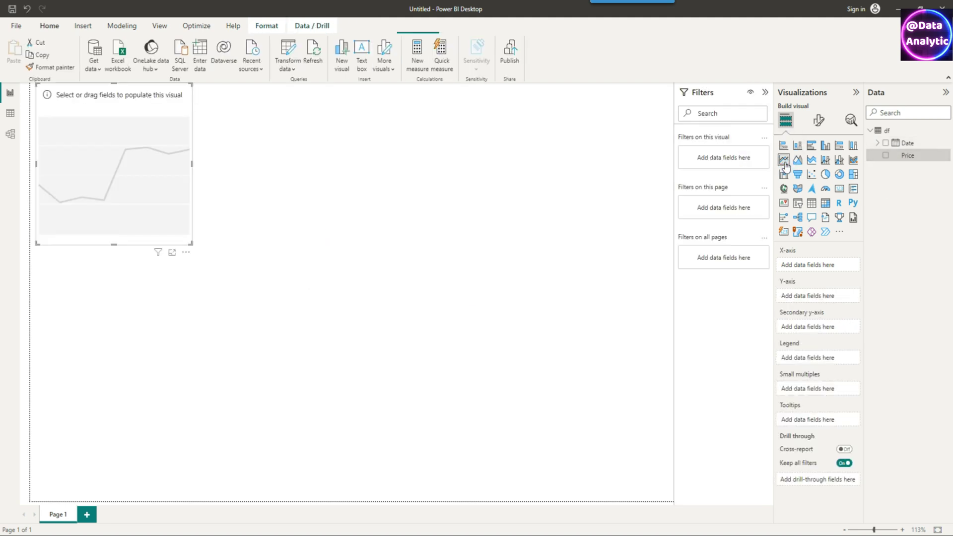
Widen the line chart and put Date on the x-axis and Price as values
{"action": "left_click_drag", "start_coordinate": [167, 156], "coordinate": [328, 156]}
{"action": "left_click_drag", "start_coordinate": [907, 144], "coordinate": [152, 144]}
{"action": "left_click_drag", "start_coordinate": [907, 155], "coordinate": [820, 342]}
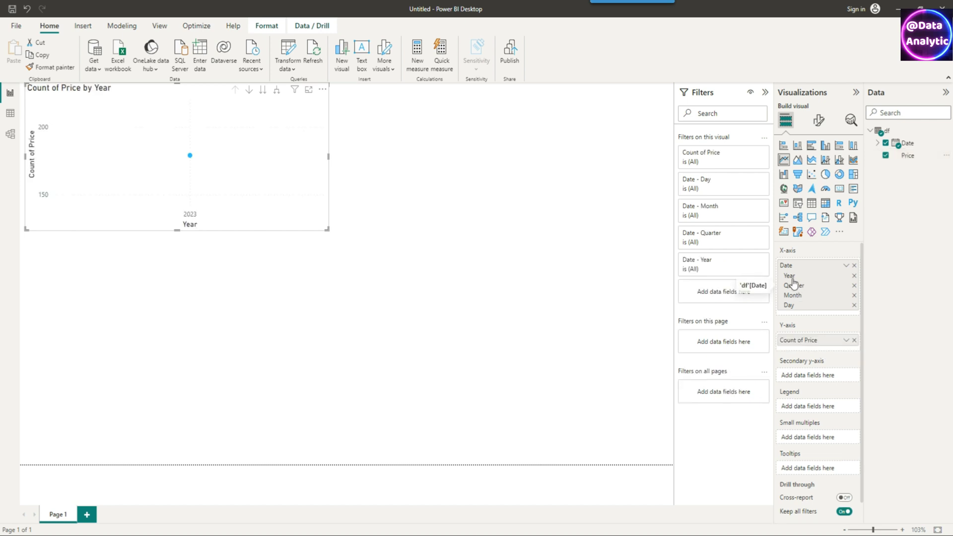
Remove Year, Quarter and Month from the axis so only Day remains
{"action": "left_click", "coordinate": [855, 278]}
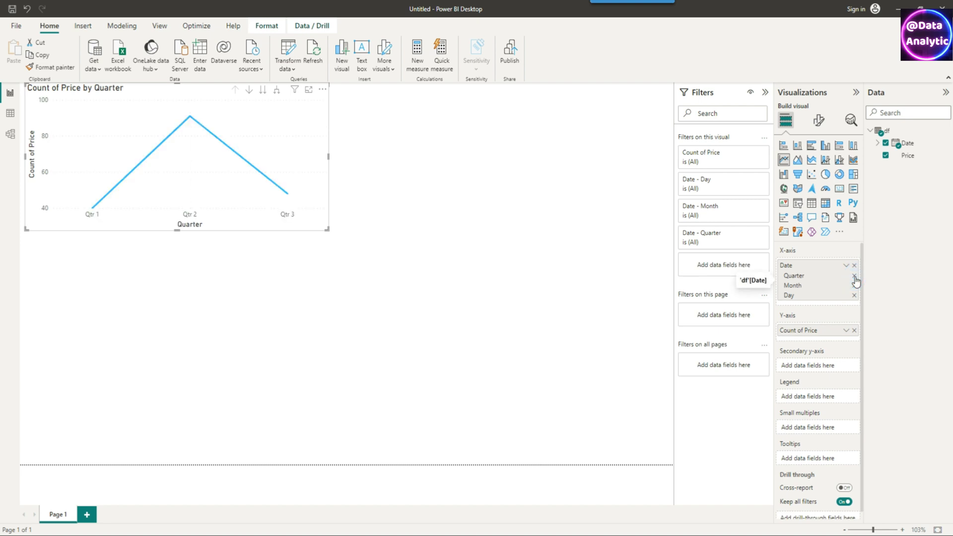
{"action": "left_click", "coordinate": [854, 276]}
{"action": "left_click", "coordinate": [854, 275]}
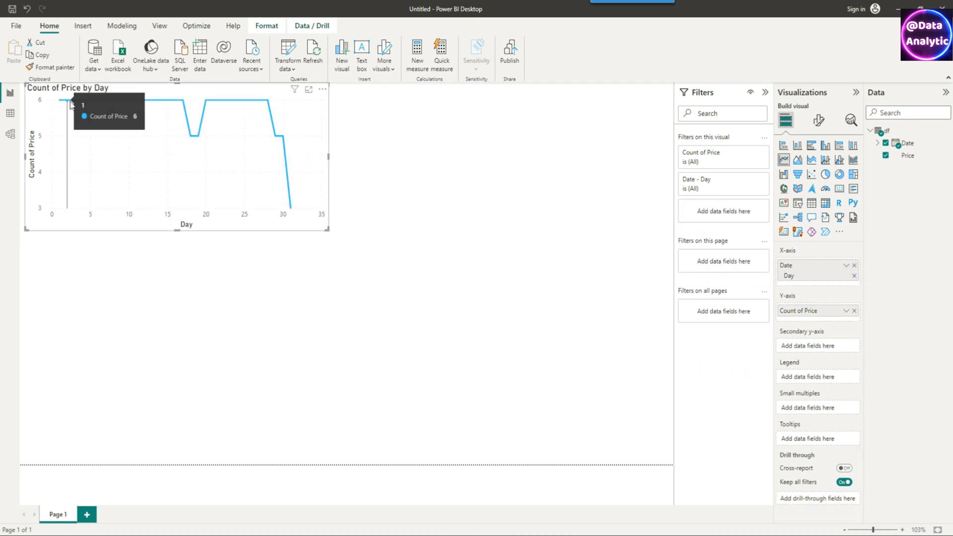
{"action": "left_click", "coordinate": [878, 144]}
{"action": "left_click", "coordinate": [885, 156]}
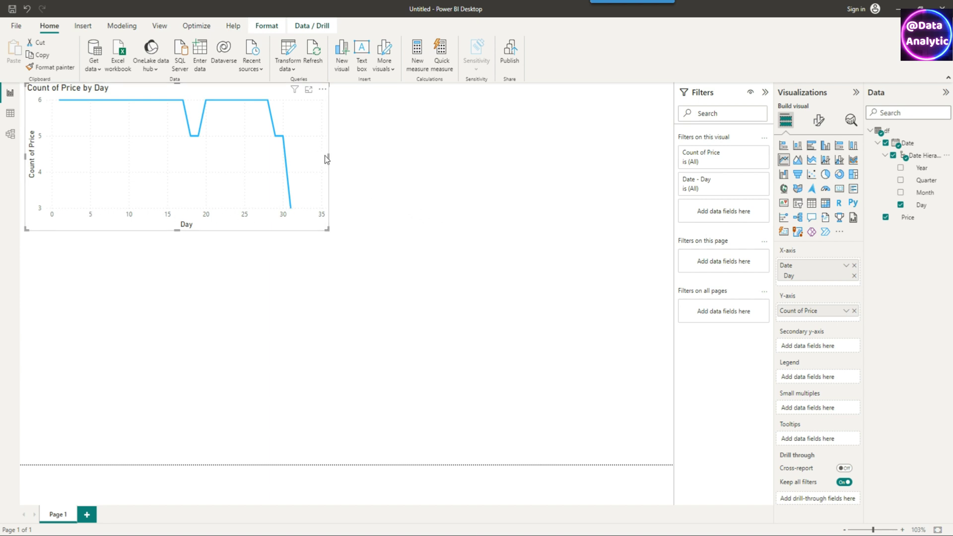
{"action": "left_click", "coordinate": [11, 115]}
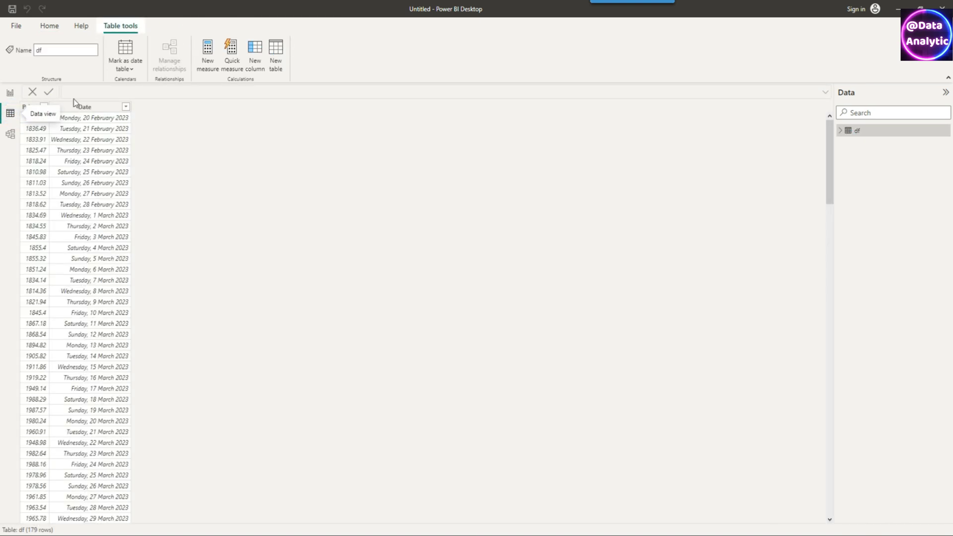
Create the calculated column Date2 = df[Date].[Date] in the df table
{"action": "left_click", "coordinate": [256, 66]}
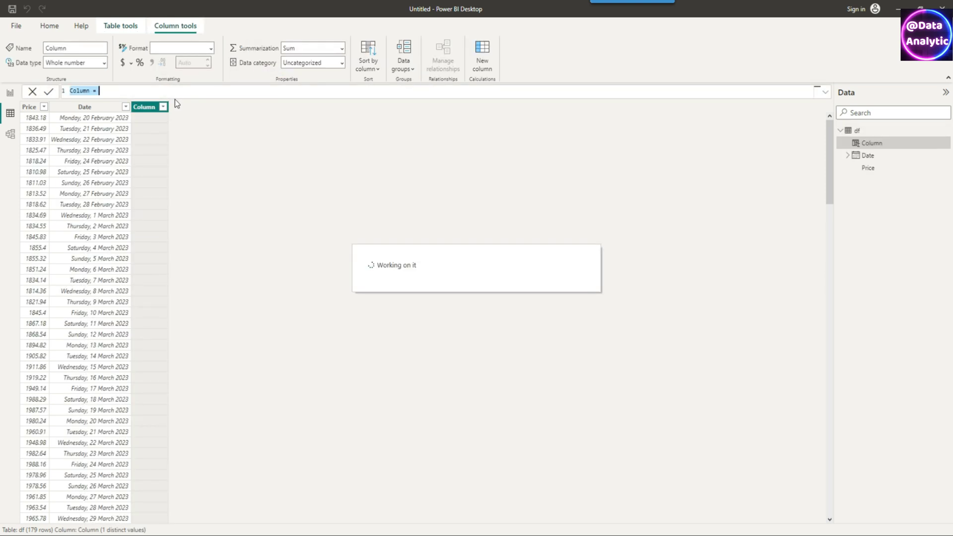
{"action": "type", "text": "D"}
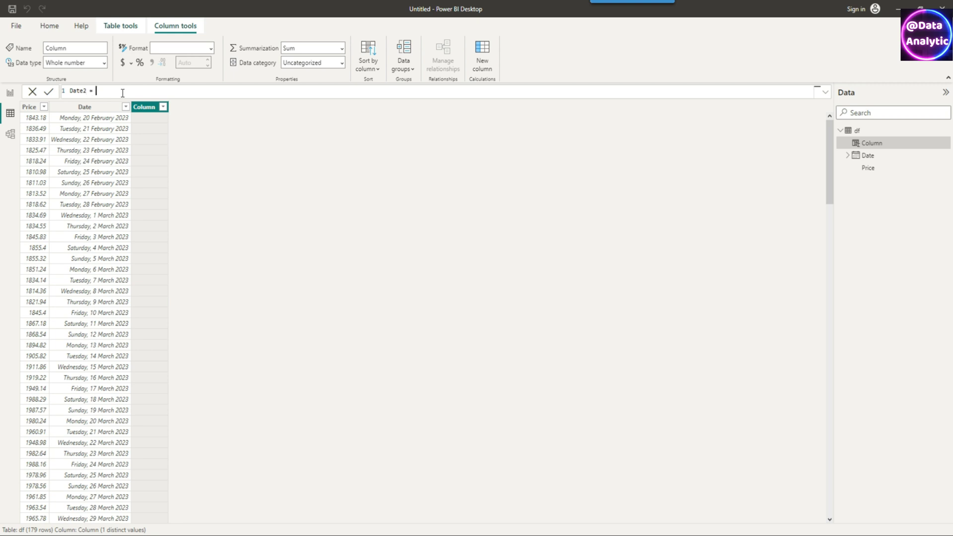
{"action": "type", "text": "ate2 = text"}
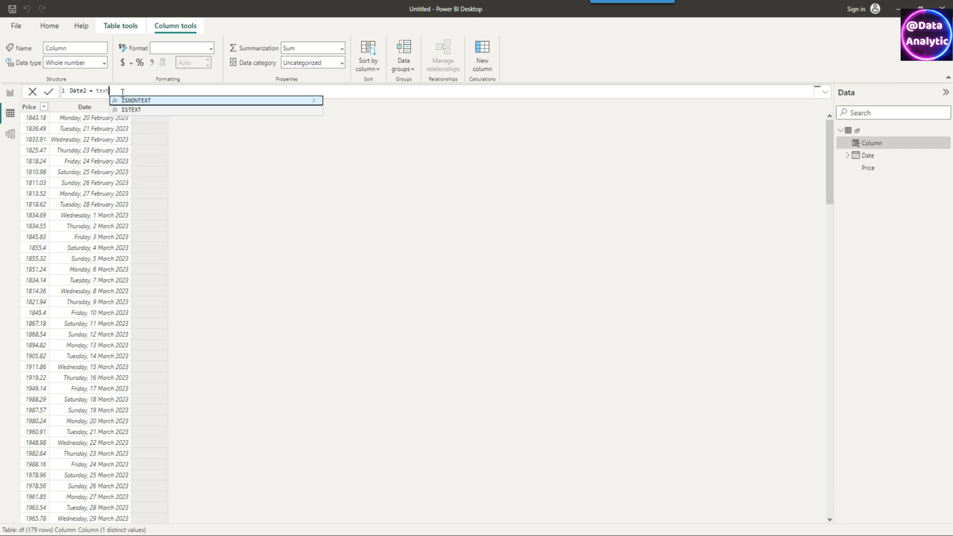
{"action": "key", "text": "BackSpace"}
{"action": "key", "text": "BackSpace"}
{"action": "key", "text": "BackSpace"}
{"action": "key", "text": "BackSpace"}
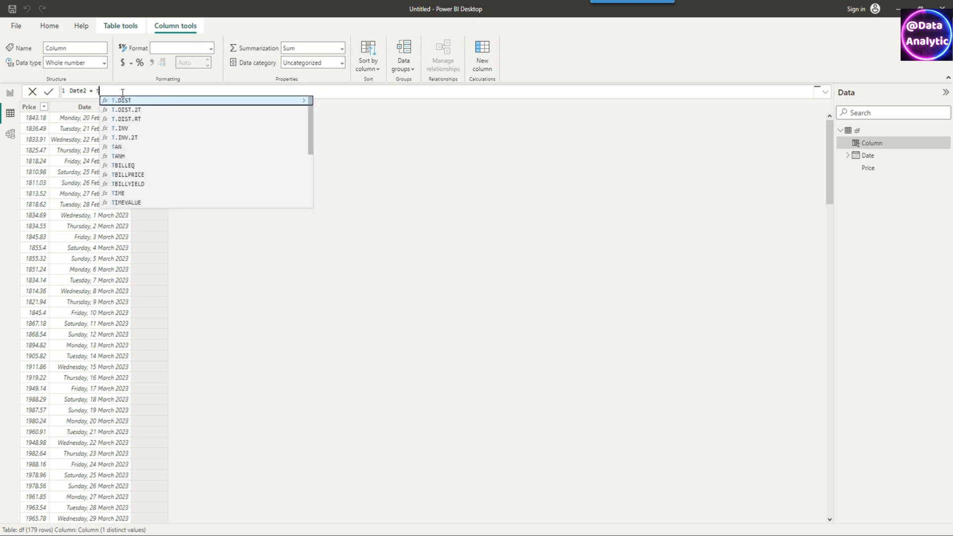
{"action": "type", "text": "date"}
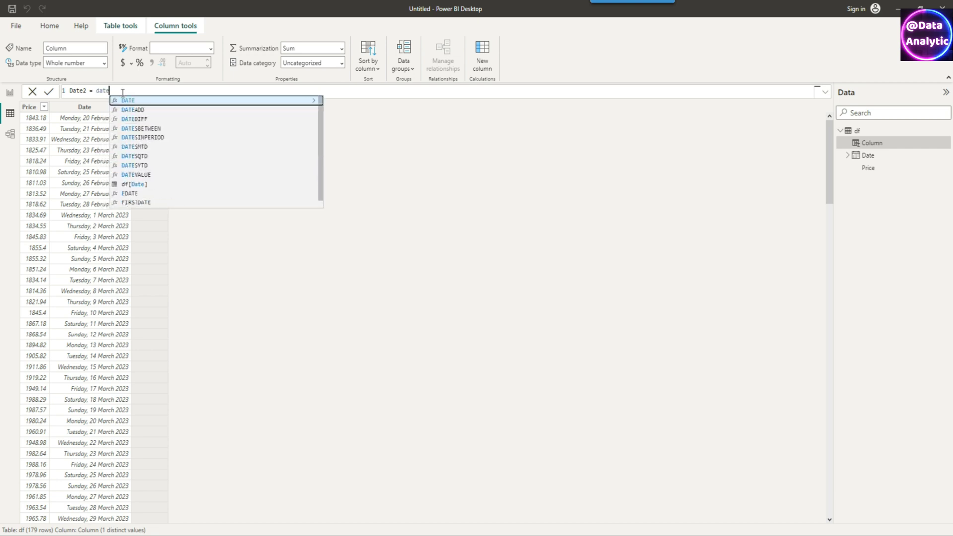
{"action": "key", "text": "Tab"}
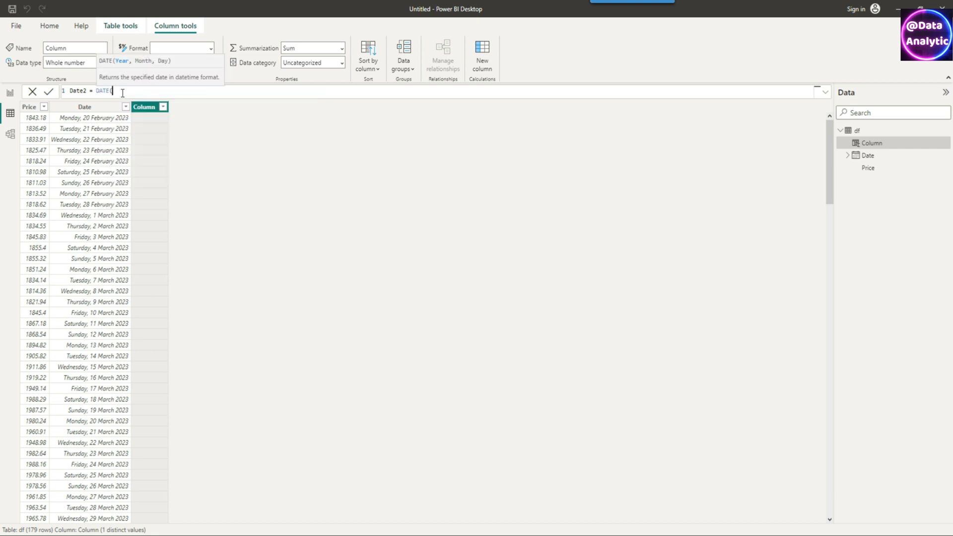
{"action": "key", "text": "BackSpace"}
{"action": "key", "text": "BackSpace"}
{"action": "key", "text": "BackSpace"}
{"action": "key", "text": "BackSpace"}
{"action": "key", "text": "BackSpace"}
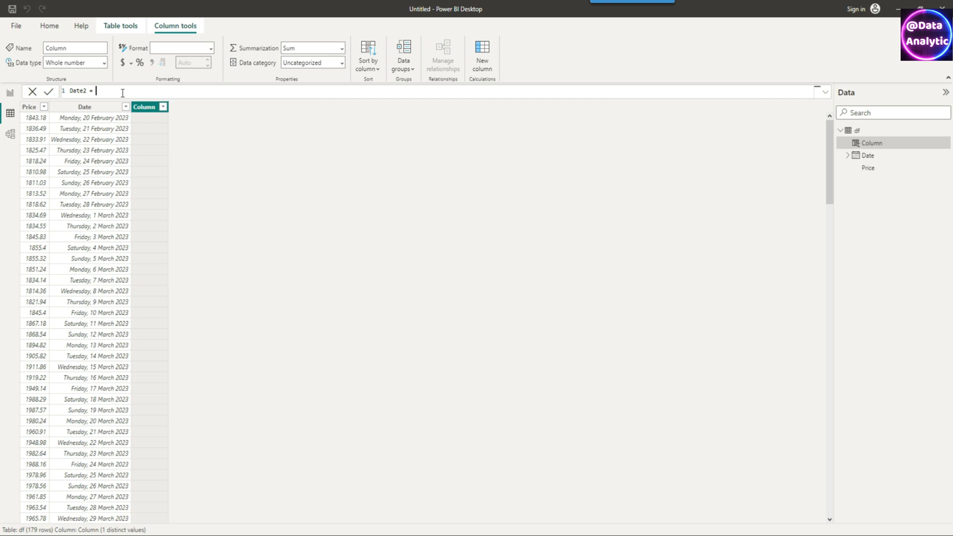
{"action": "type", "text": "Date"}
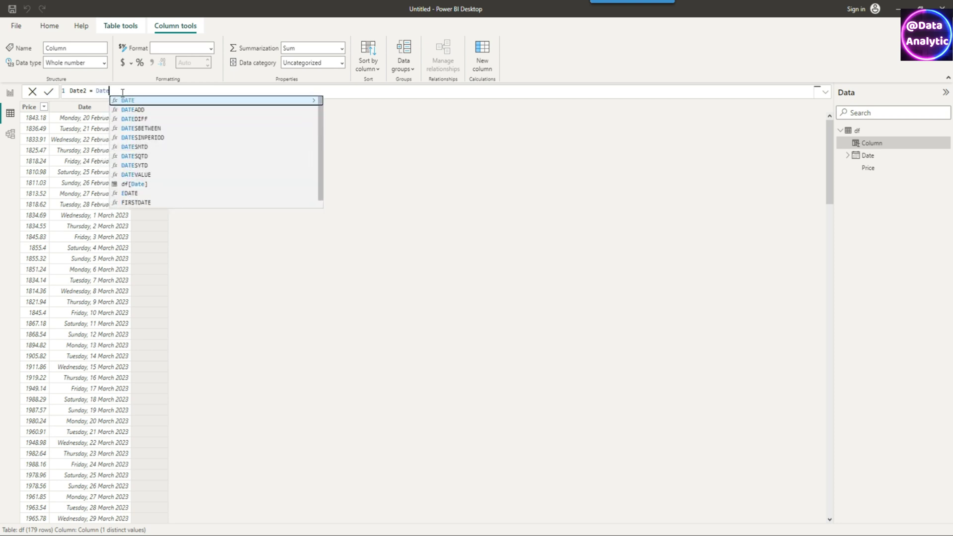
{"action": "left_click", "coordinate": [133, 184]}
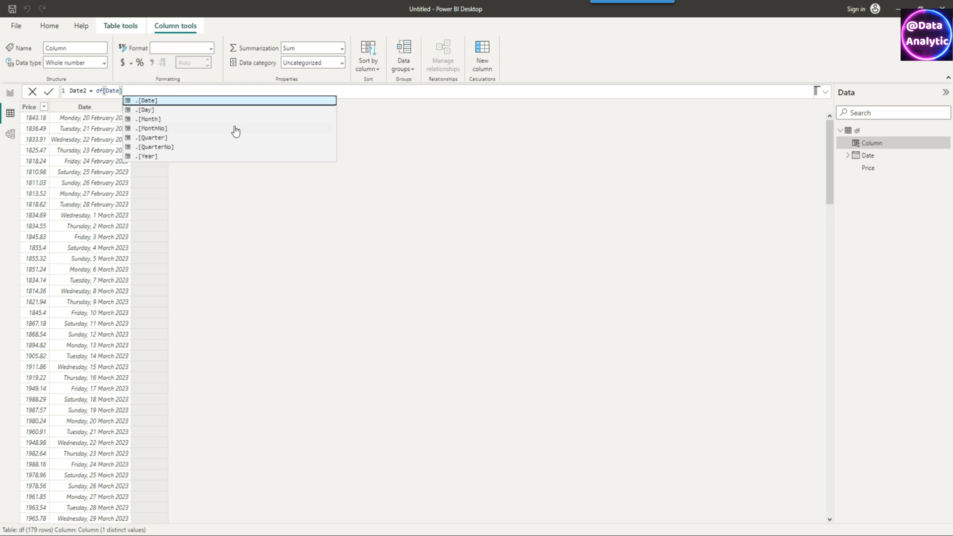
{"action": "left_click", "coordinate": [153, 101]}
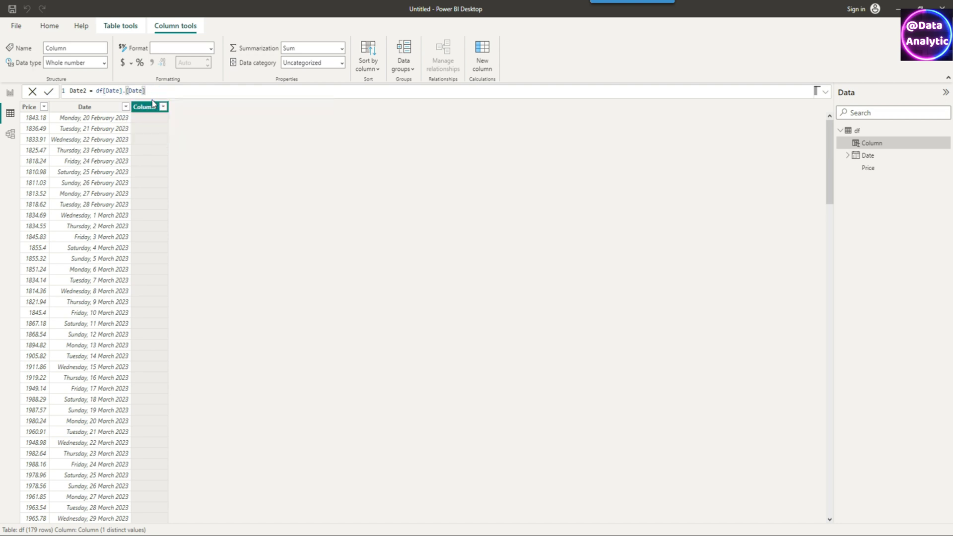
{"action": "key", "text": "Return"}
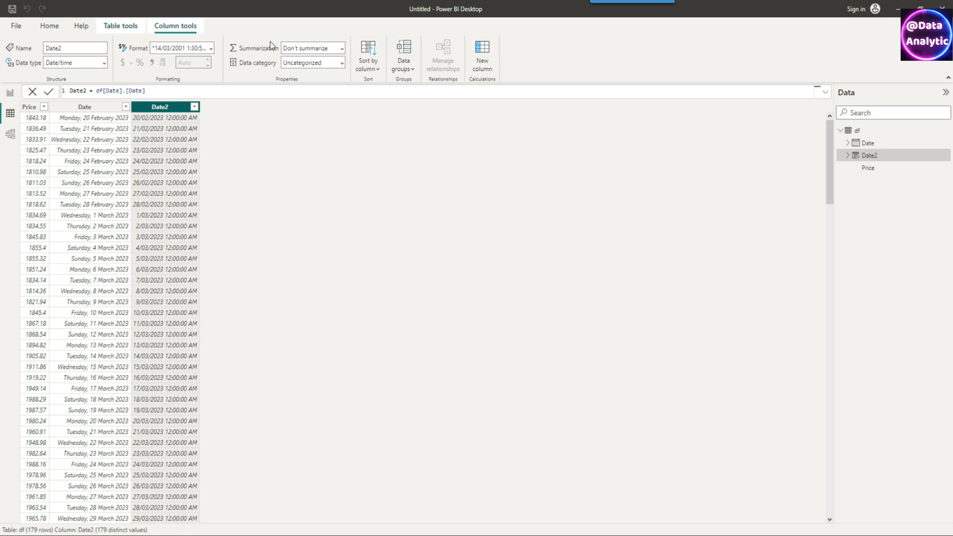
Change Date2's data type to Text and widen the Date2 and Date columns
{"action": "left_click", "coordinate": [104, 63]}
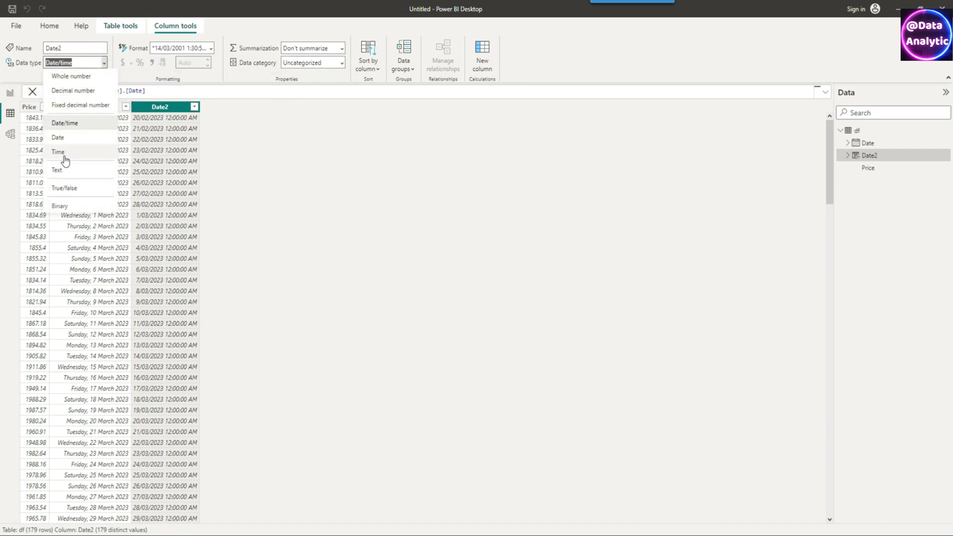
{"action": "left_click", "coordinate": [63, 169]}
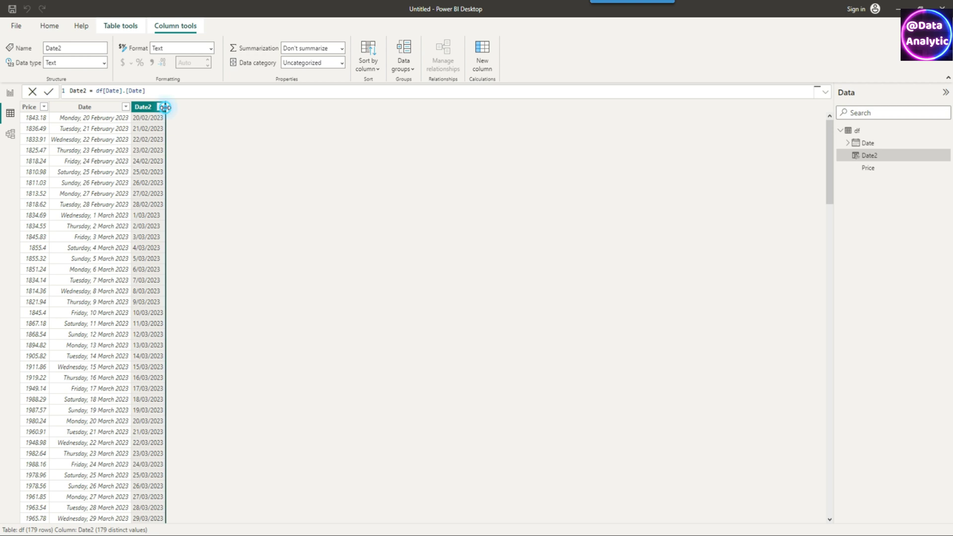
{"action": "left_click_drag", "start_coordinate": [165, 107], "coordinate": [268, 115]}
{"action": "left_click_drag", "start_coordinate": [130, 106], "coordinate": [187, 107]}
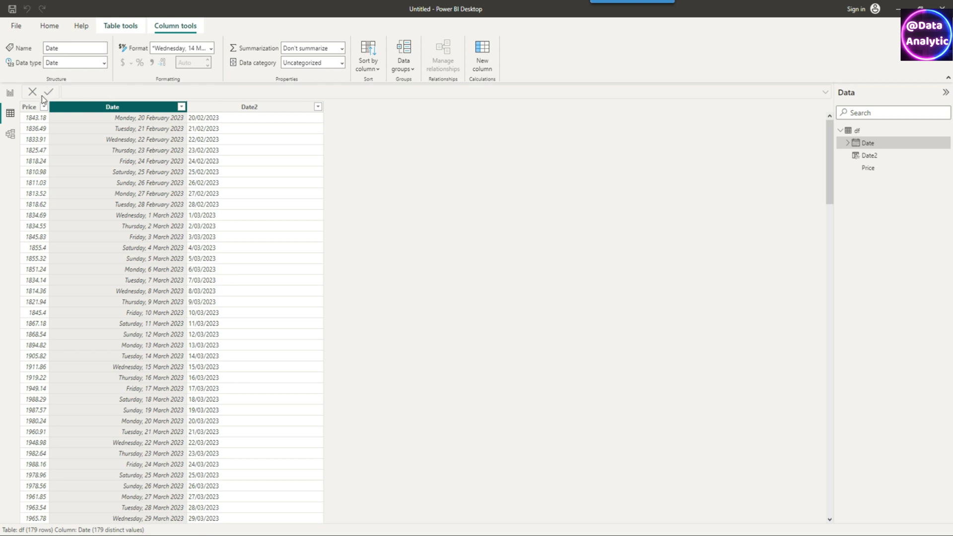
Set the Date2 column to sort by the Date column
{"action": "left_click", "coordinate": [248, 107]}
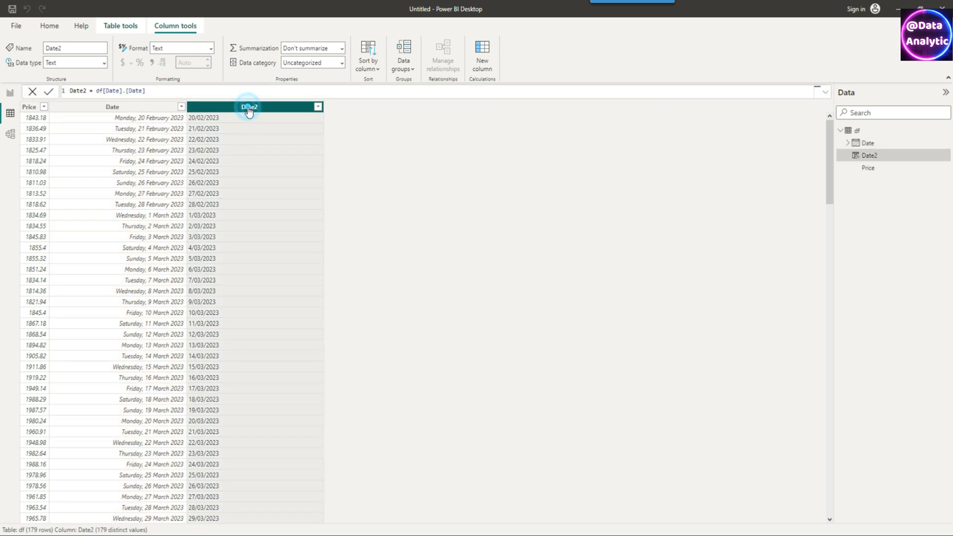
{"action": "left_click", "coordinate": [377, 69]}
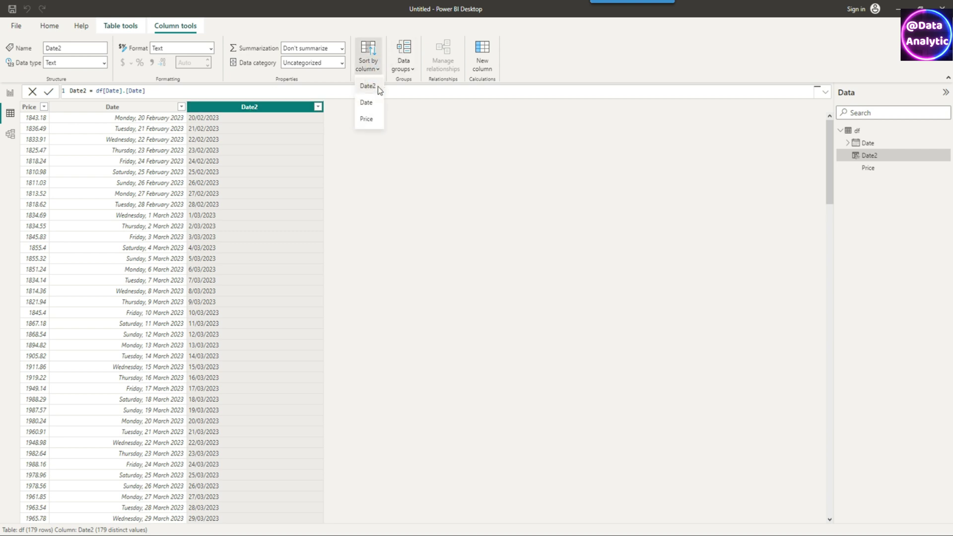
{"action": "left_click", "coordinate": [368, 104]}
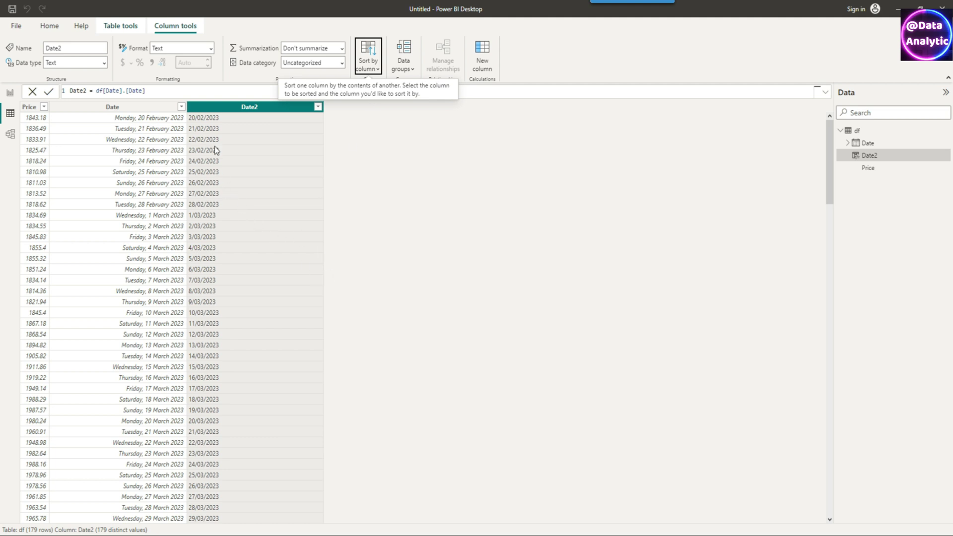
{"action": "scroll", "coordinate": [212, 187], "scroll_direction": "down", "scroll_amount": 8}
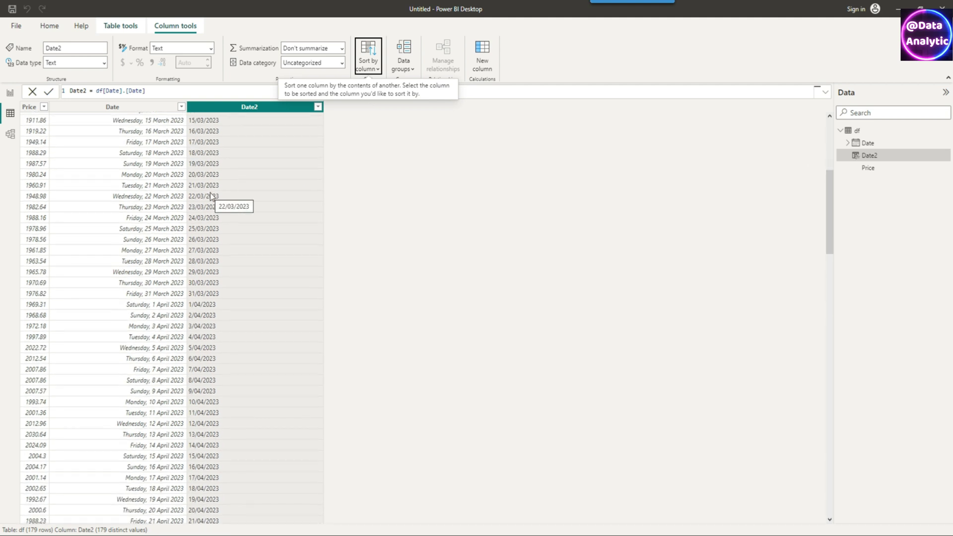
{"action": "scroll", "coordinate": [210, 193], "scroll_direction": "up", "scroll_amount": 8}
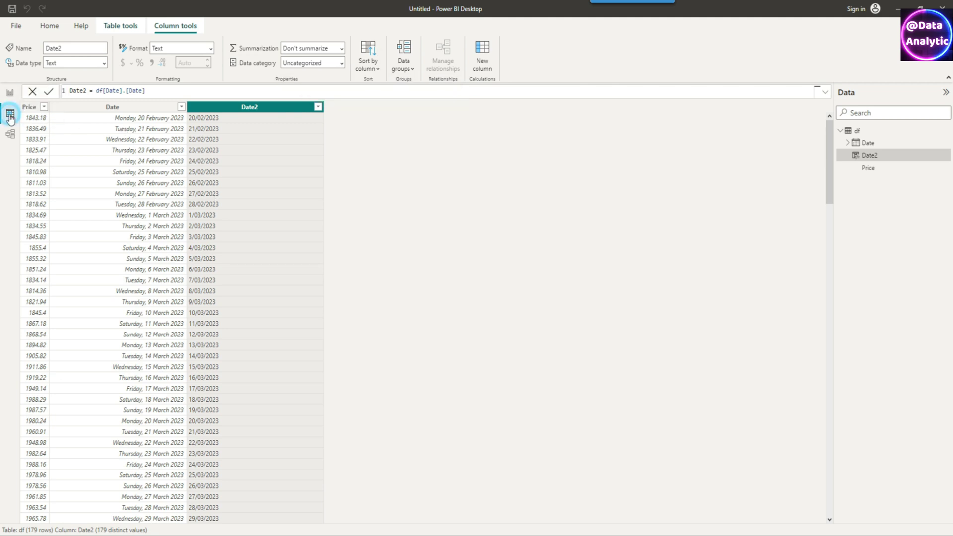
Back on the report page, add a second line chart beside the first one
{"action": "left_click", "coordinate": [10, 93]}
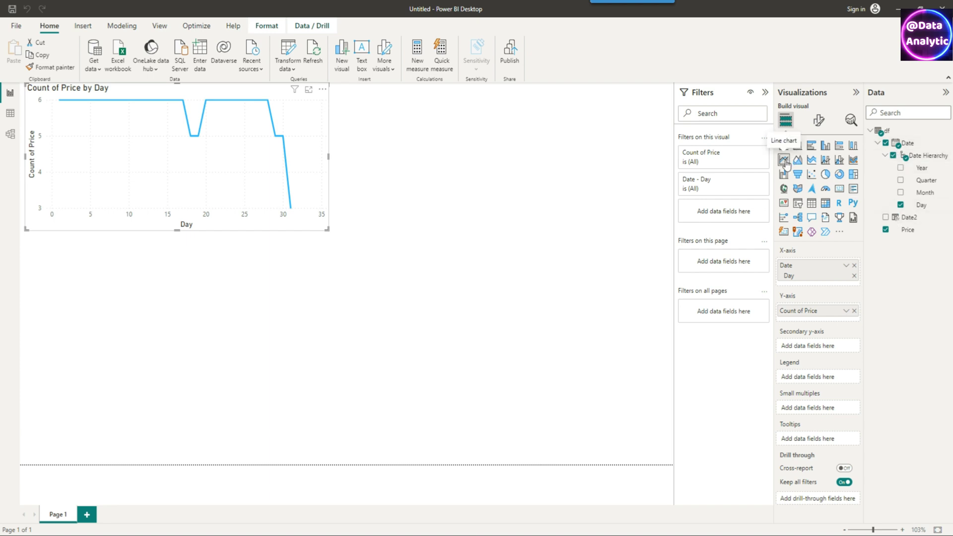
{"action": "left_click", "coordinate": [527, 219]}
{"action": "left_click", "coordinate": [784, 159]}
{"action": "left_click_drag", "start_coordinate": [299, 251], "coordinate": [623, 107]}
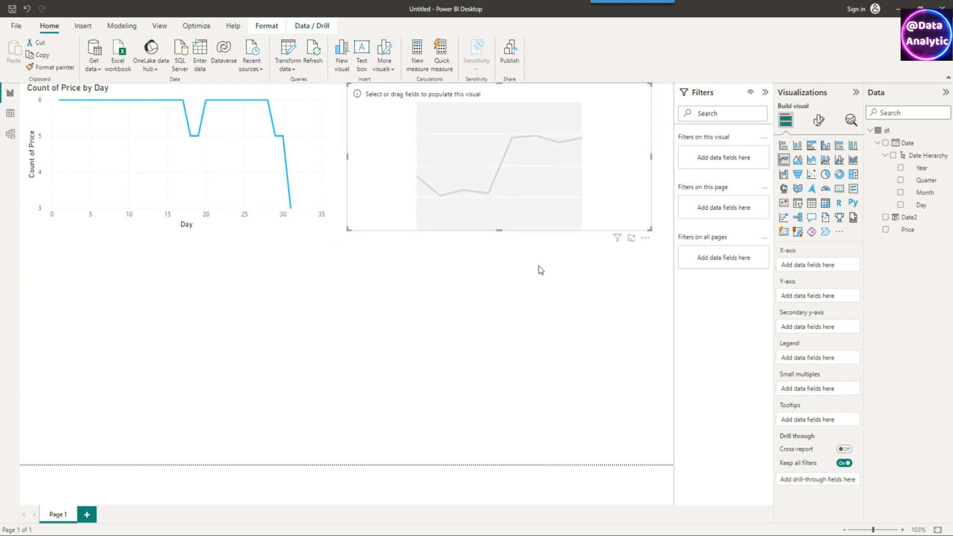
Plot Sum of Price by Date2 in the new chart and make it taller
{"action": "left_click", "coordinate": [885, 217]}
{"action": "left_click", "coordinate": [885, 230]}
{"action": "left_click", "coordinate": [854, 300]}
{"action": "left_click_drag", "start_coordinate": [907, 229], "coordinate": [821, 303]}
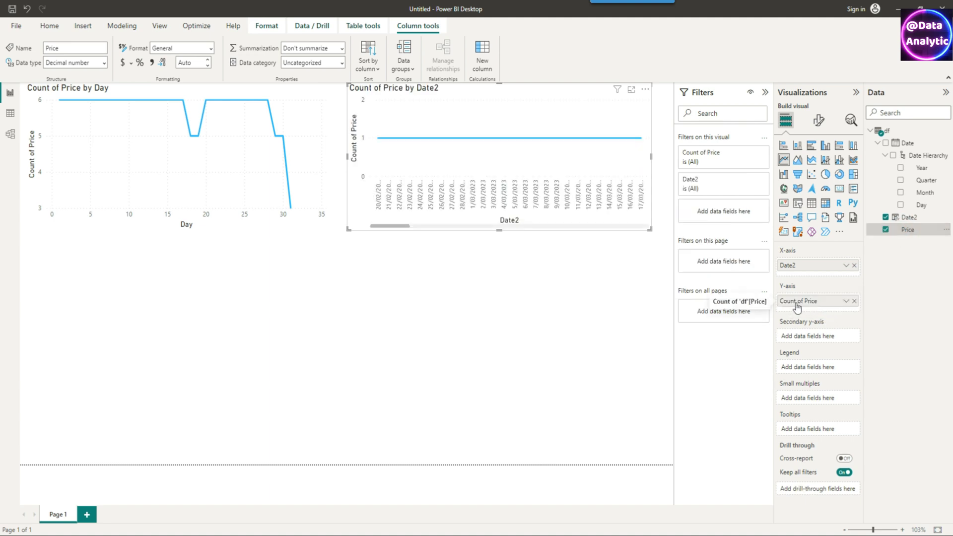
{"action": "left_click", "coordinate": [846, 302]}
{"action": "left_click", "coordinate": [876, 343]}
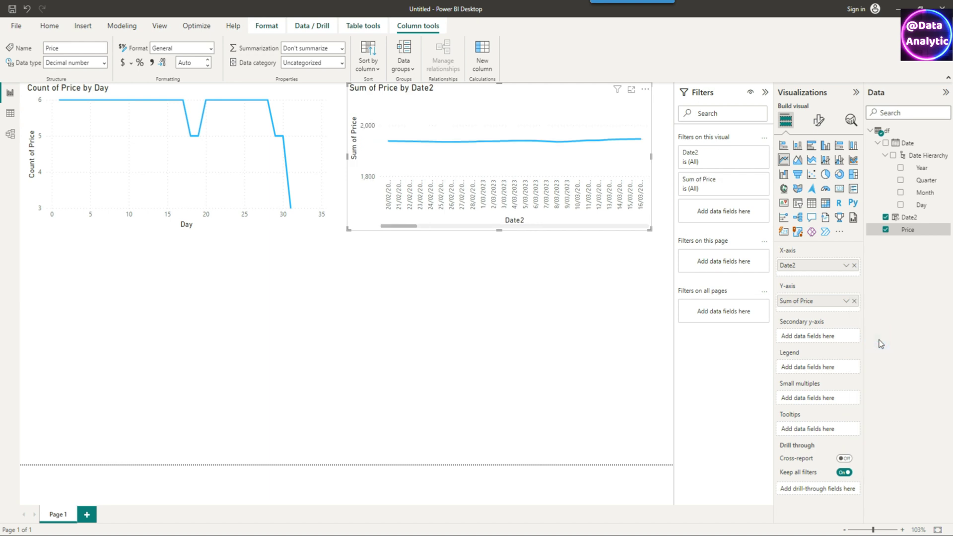
{"action": "left_click_drag", "start_coordinate": [499, 229], "coordinate": [491, 403]}
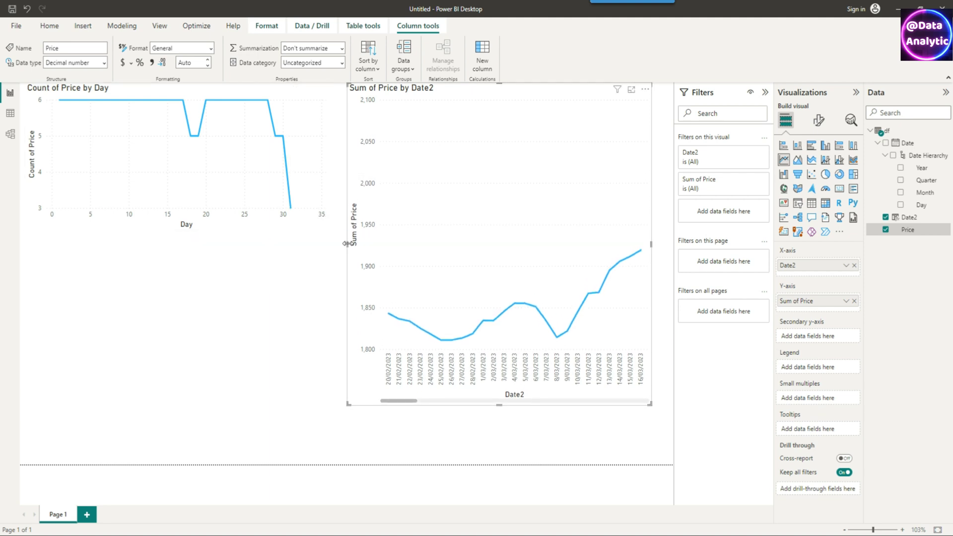
Reposition the Date2 chart under the first chart and stretch it to the page's left edge
{"action": "left_click_drag", "start_coordinate": [346, 243], "coordinate": [120, 243]}
{"action": "left_click_drag", "start_coordinate": [385, 84], "coordinate": [385, 94]}
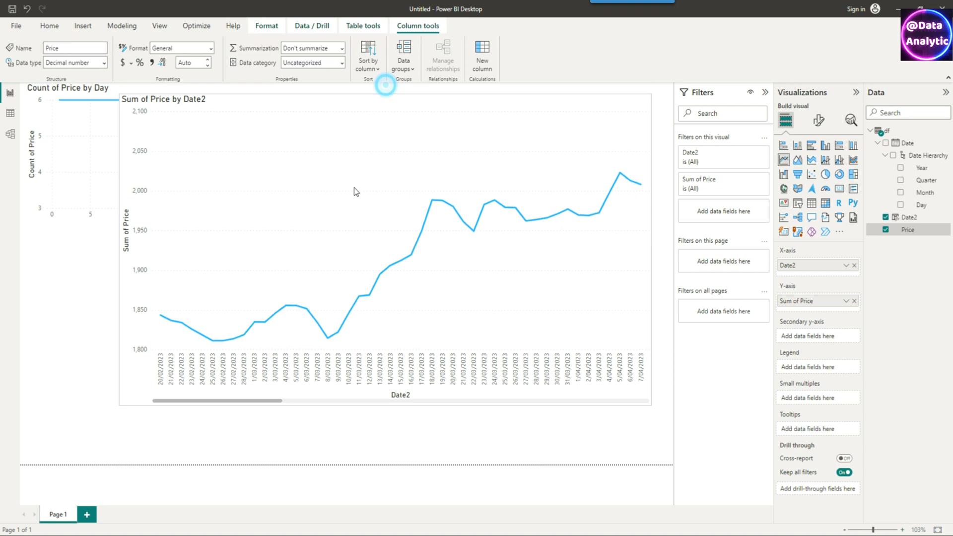
{"action": "left_click_drag", "start_coordinate": [354, 187], "coordinate": [365, 237]}
{"action": "left_click_drag", "start_coordinate": [385, 407], "coordinate": [379, 430]}
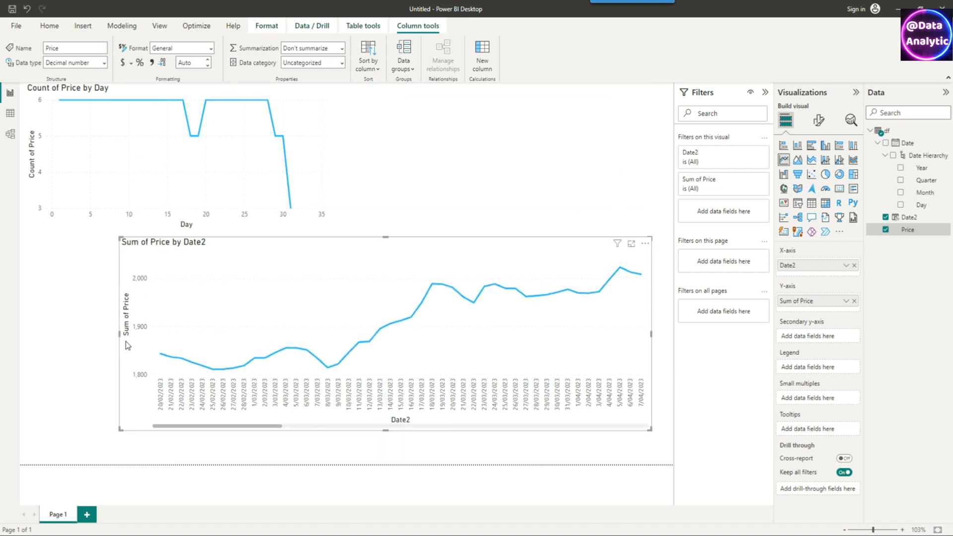
{"action": "left_click_drag", "start_coordinate": [126, 341], "coordinate": [27, 334]}
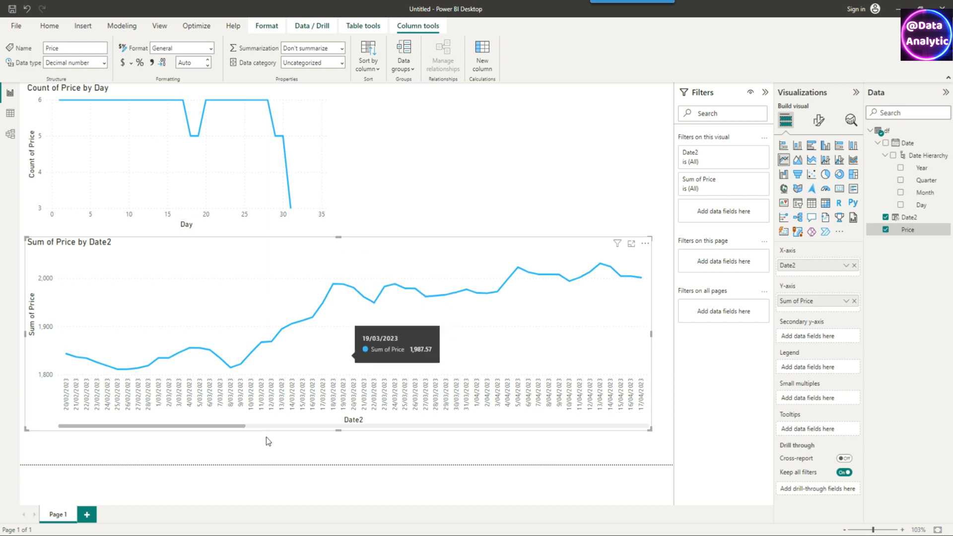
{"action": "left_click_drag", "start_coordinate": [207, 425], "coordinate": [652, 448]}
{"action": "left_click_drag", "start_coordinate": [588, 441], "coordinate": [169, 403]}
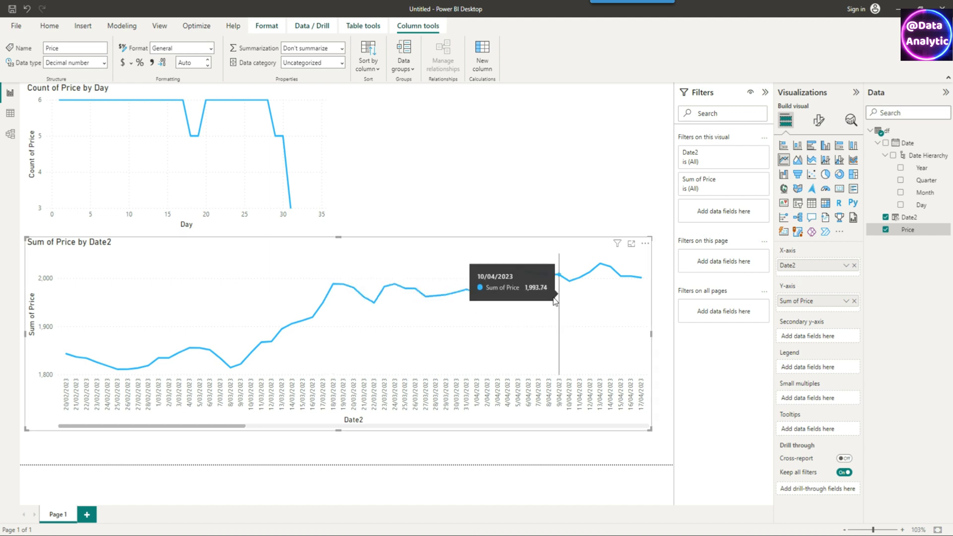
{"action": "left_click", "coordinate": [819, 120]}
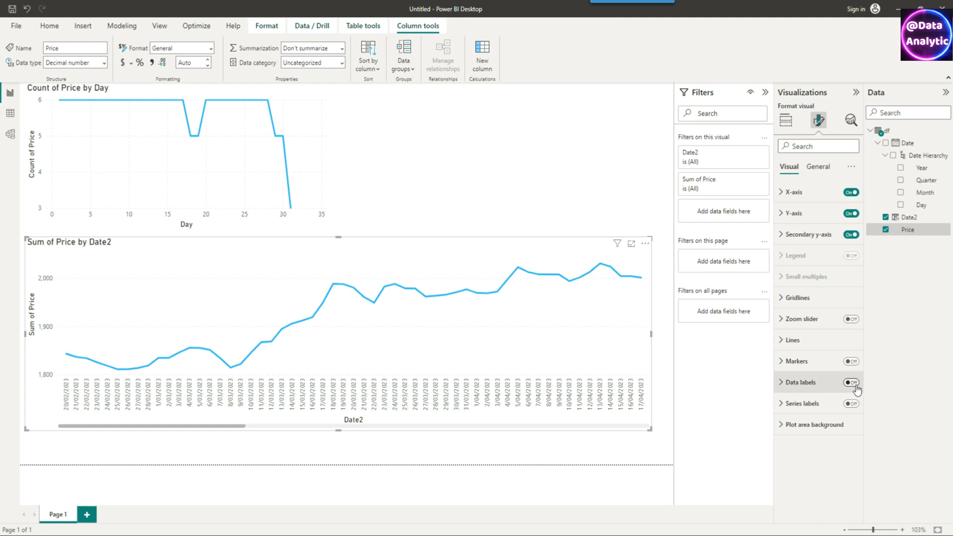
{"action": "left_click", "coordinate": [184, 436]}
{"action": "left_click_drag", "start_coordinate": [185, 435], "coordinate": [166, 442]}
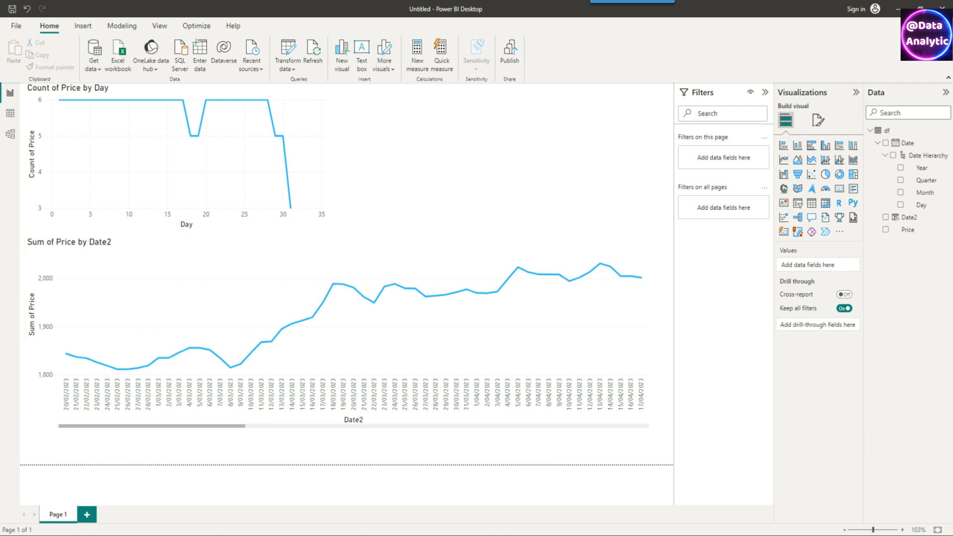